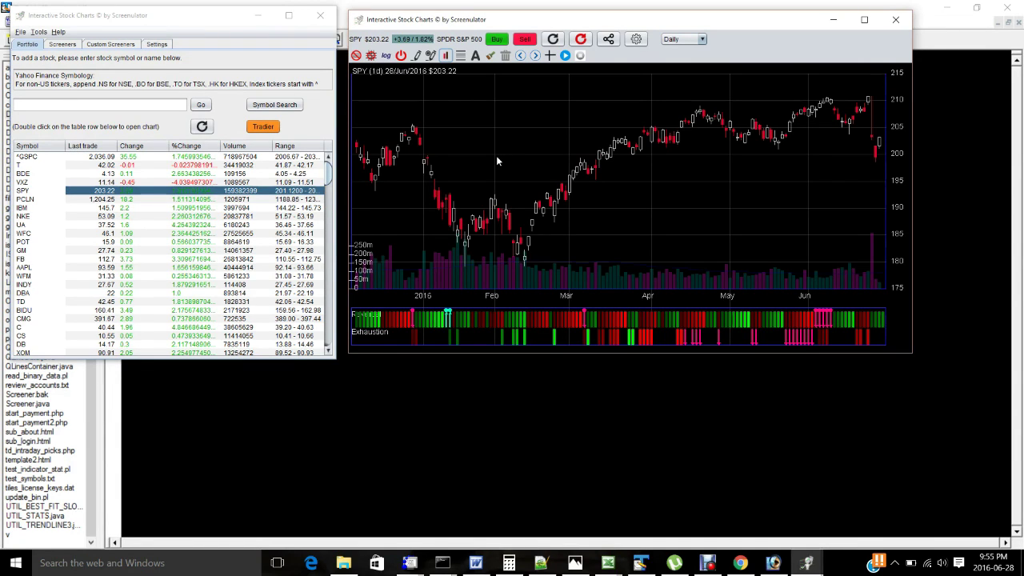
- Open the candlestick pattern scan for the SPY chart and choose the Morning Star pattern
left_click(445, 55)
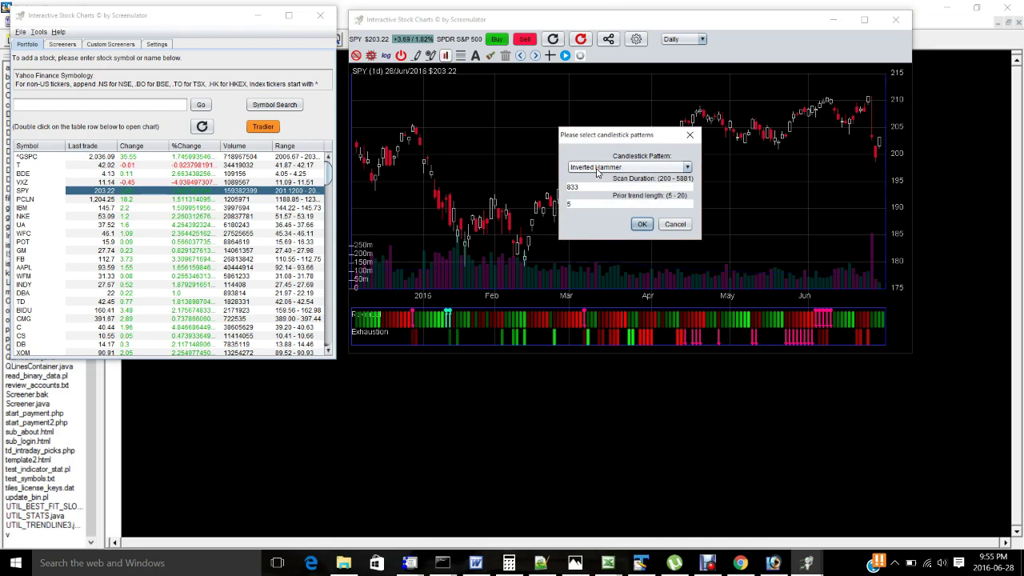
left_click(643, 166)
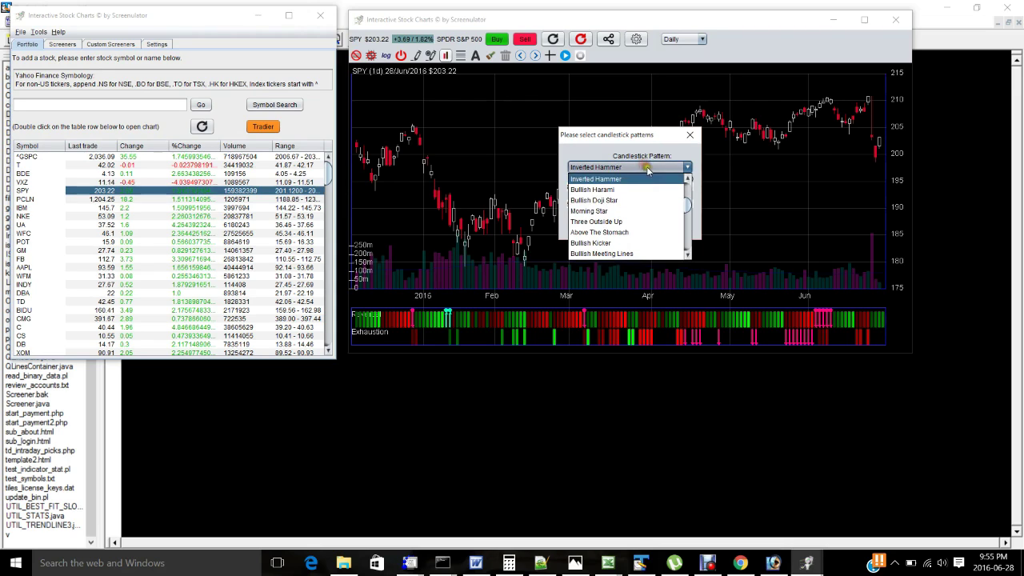
mouse_move(687, 200)
left_mouse_down()
mouse_move(689, 233)
mouse_move(688, 200)
left_mouse_up()
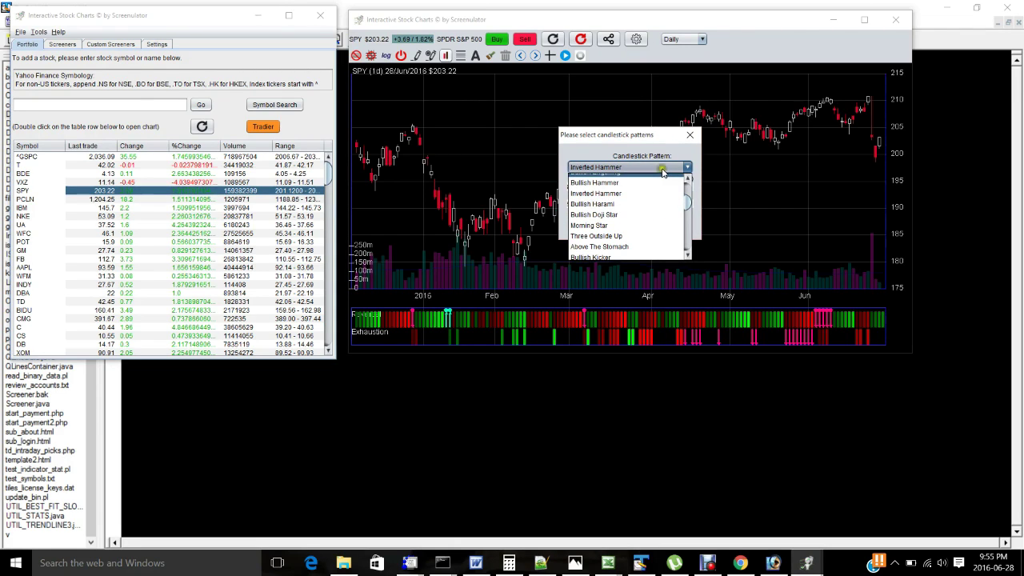
left_click(632, 226)
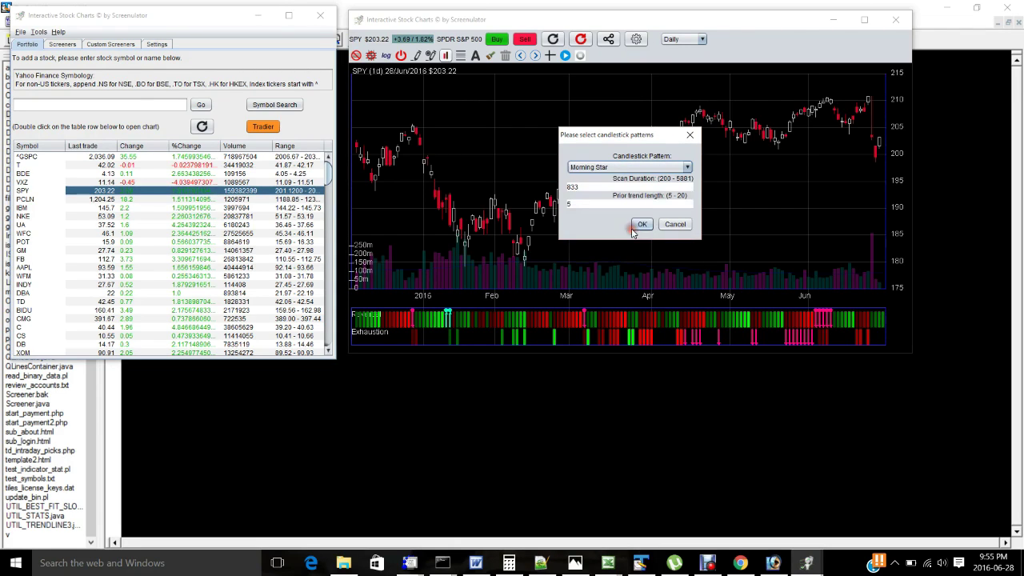
- Set the scan duration to 5000, keeping Morning Star as the candlestick pattern
double_click(623, 187)
key("BackSpace")
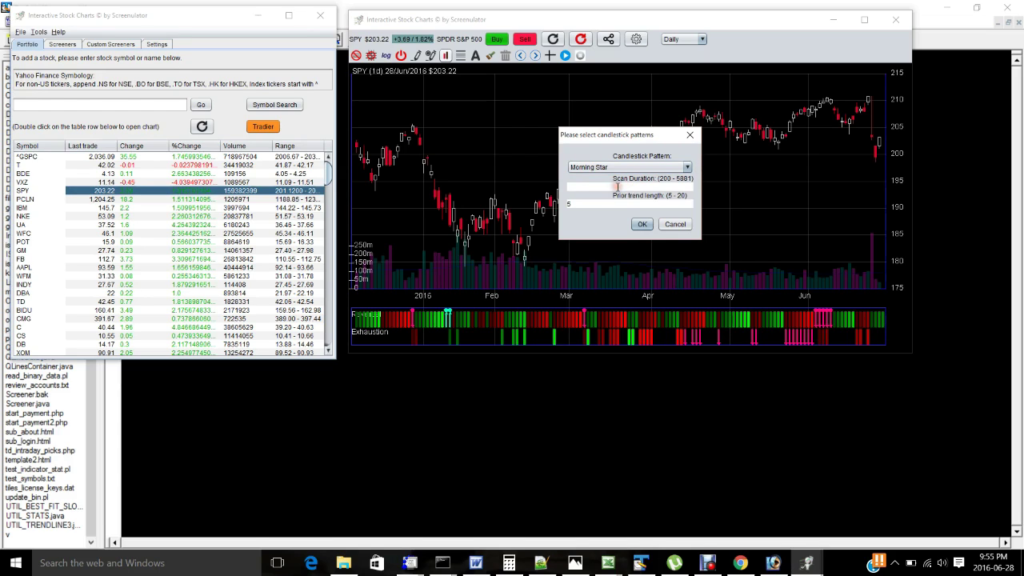
type("833")
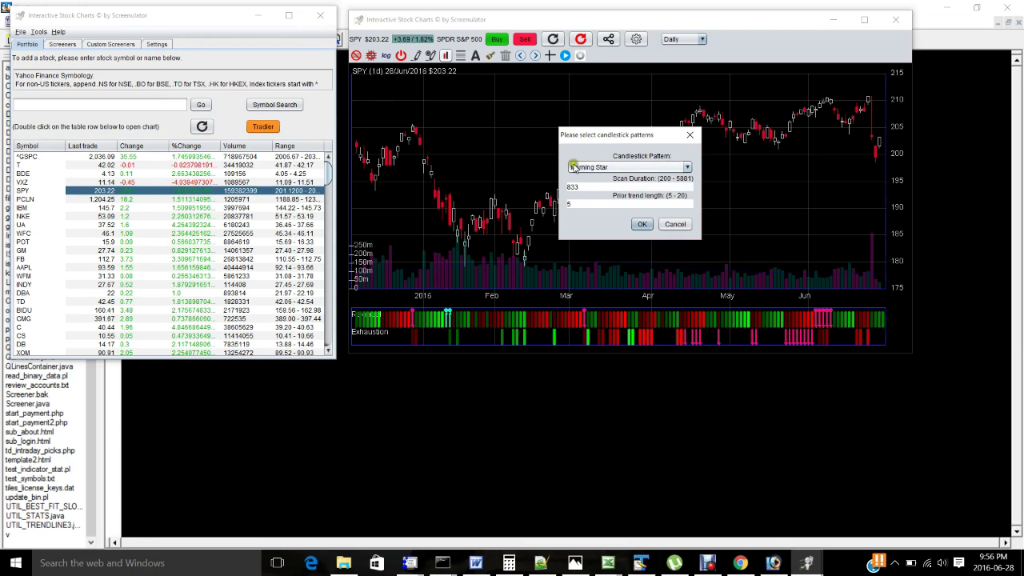
double_click(590, 187)
type("5000")
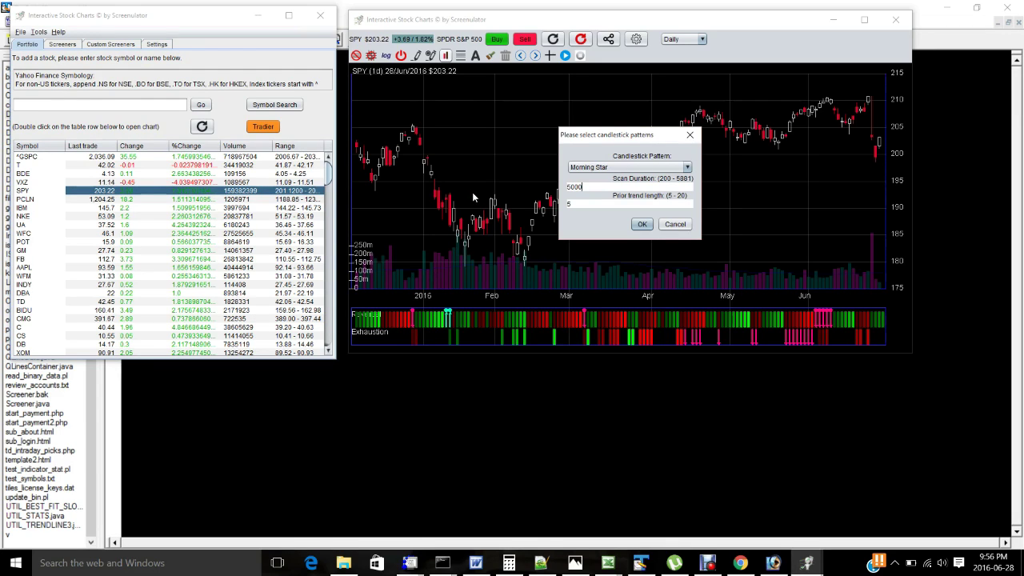
left_click(584, 167)
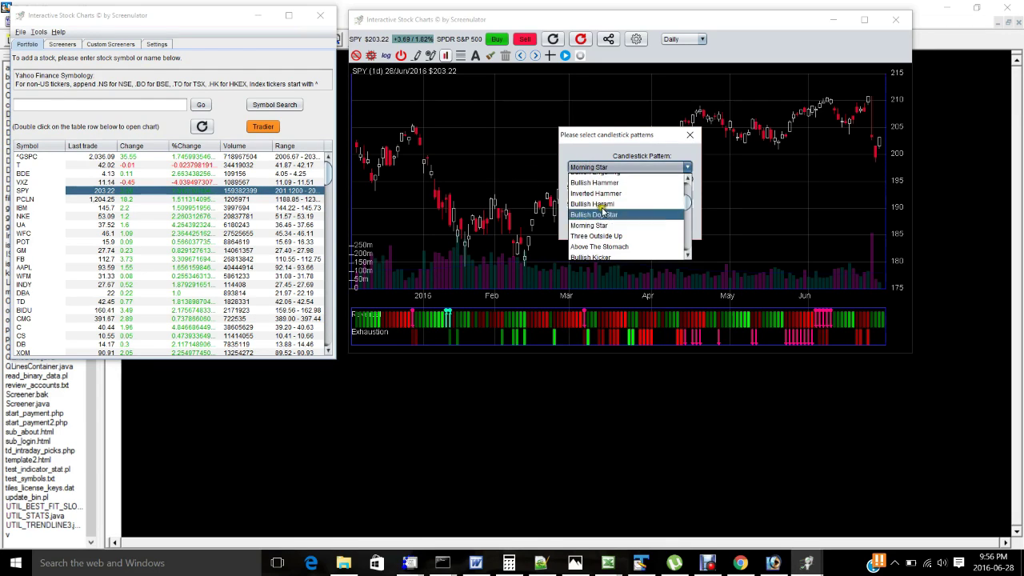
left_click(652, 224)
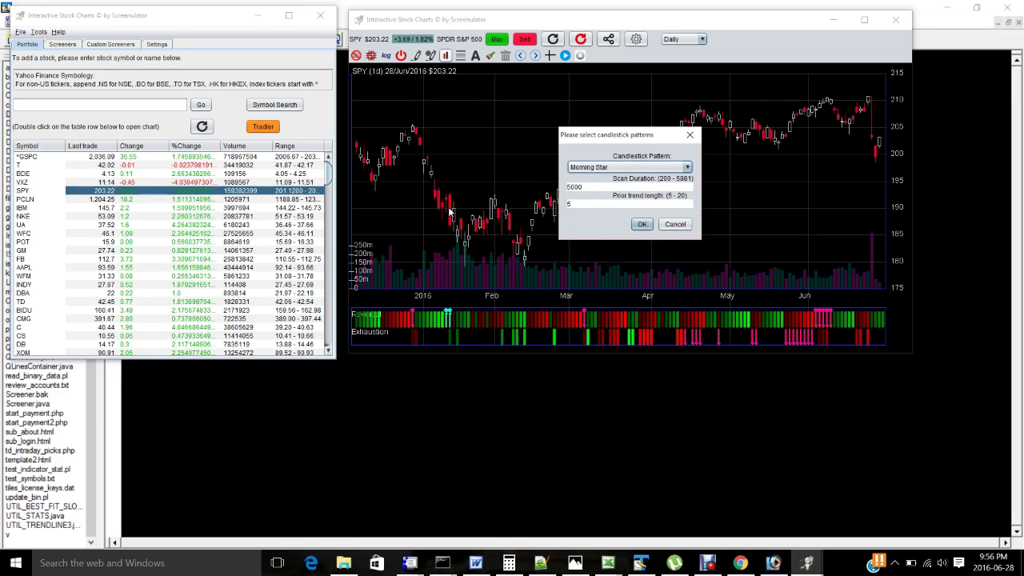
- Enter a prior trend length of 5, run the Morning Star scan and dismiss the match message
left_click(577, 203)
key("BackSpace")
left_click(577, 203)
type("5")
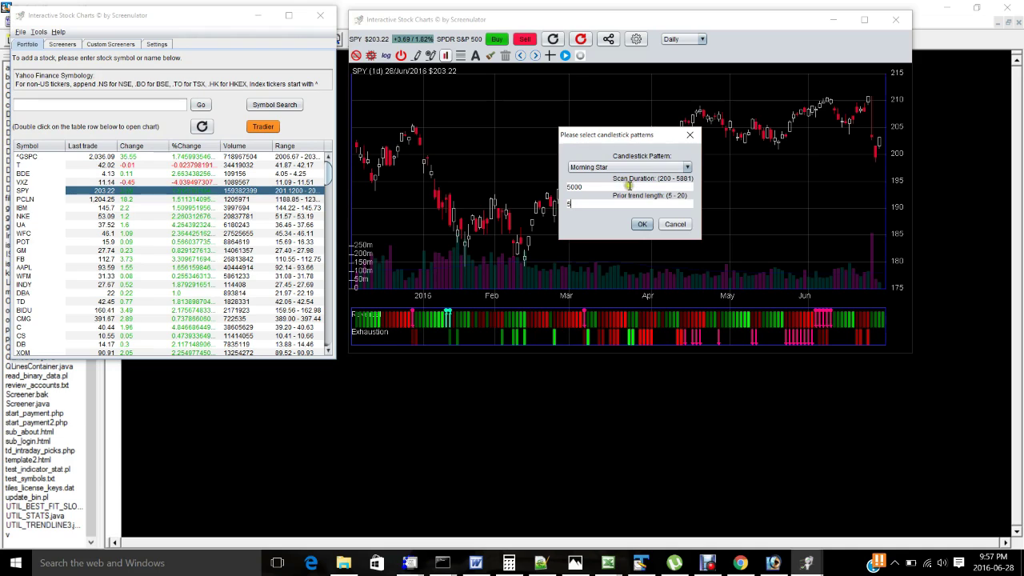
left_click(643, 225)
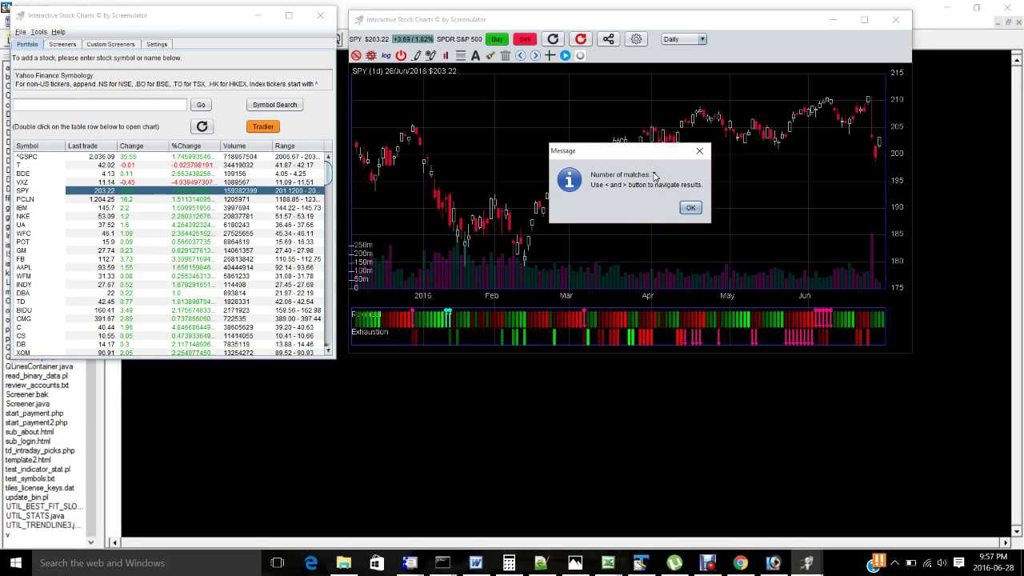
left_click(691, 208)
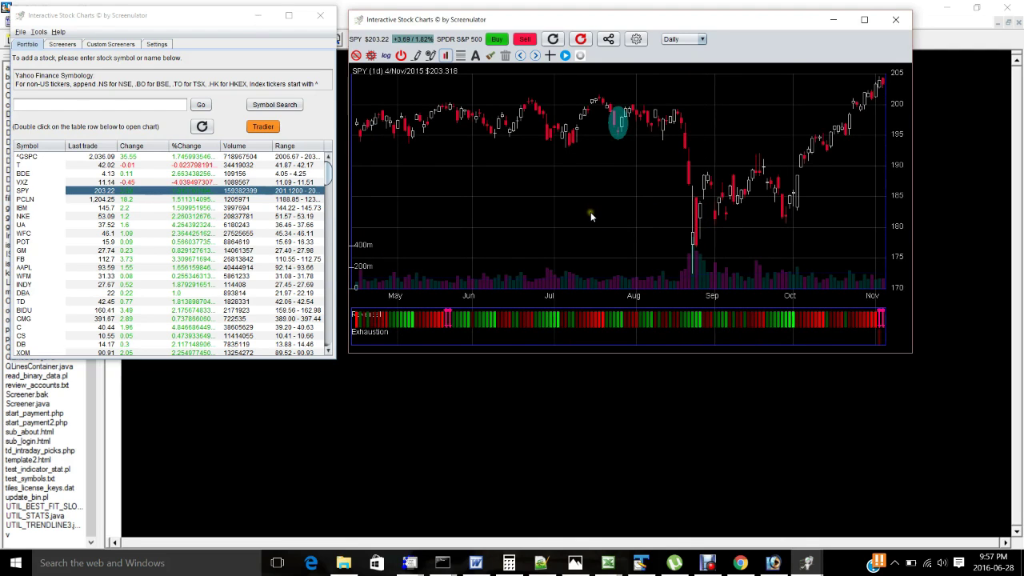
left_click(613, 192)
left_click(614, 157)
left_click(655, 203)
left_click(623, 130)
left_click(569, 92)
left_click(527, 76)
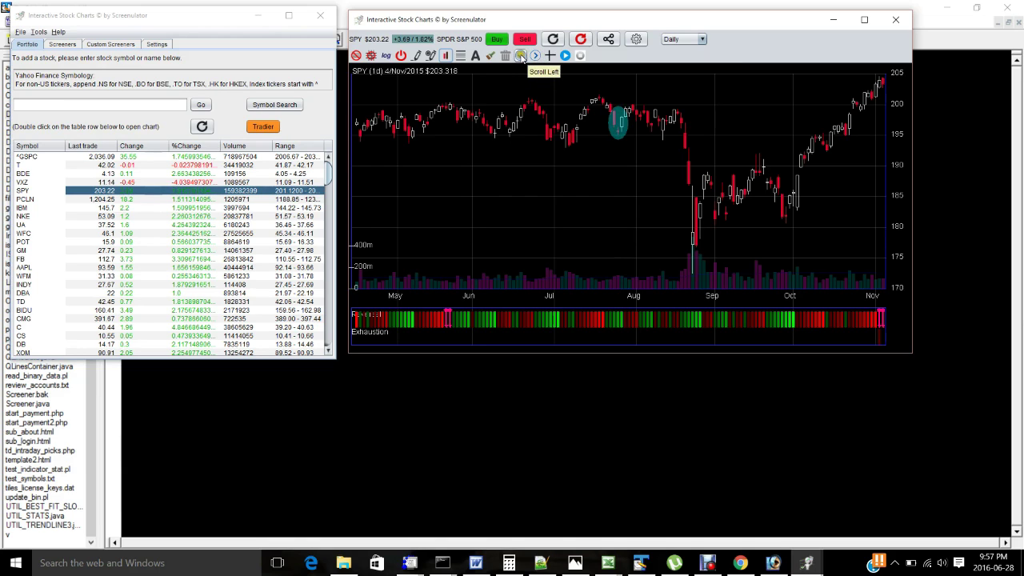
- Step back through the earlier Morning Star matches highlighted on the SPY chart
left_click(520, 56)
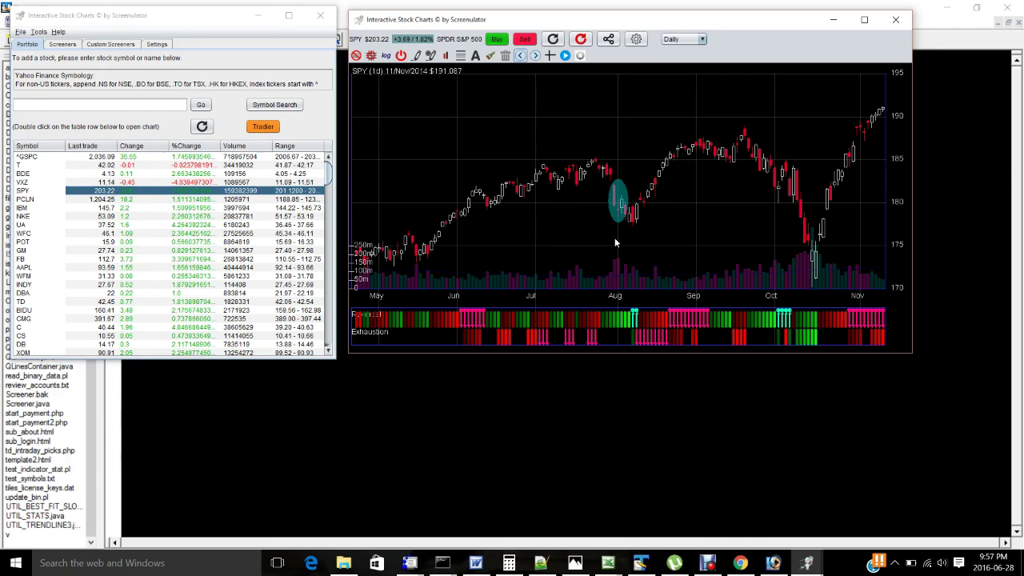
left_click(520, 60)
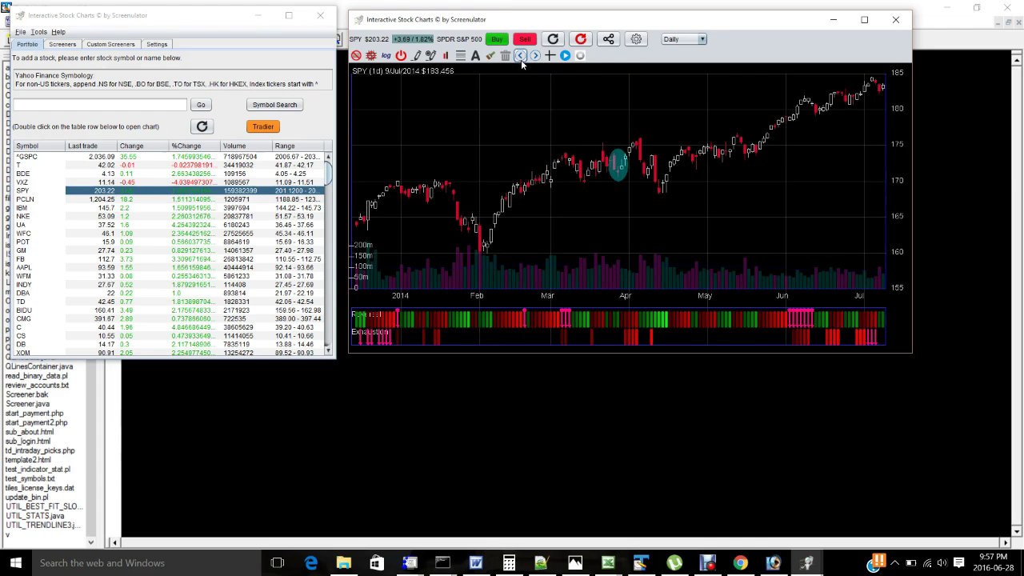
left_click(521, 56)
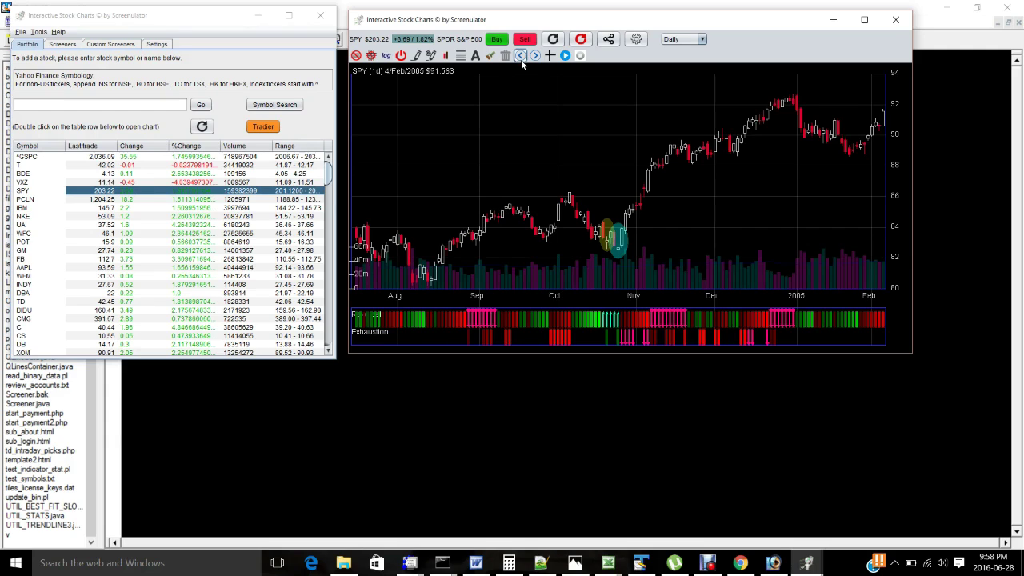
left_click(520, 58)
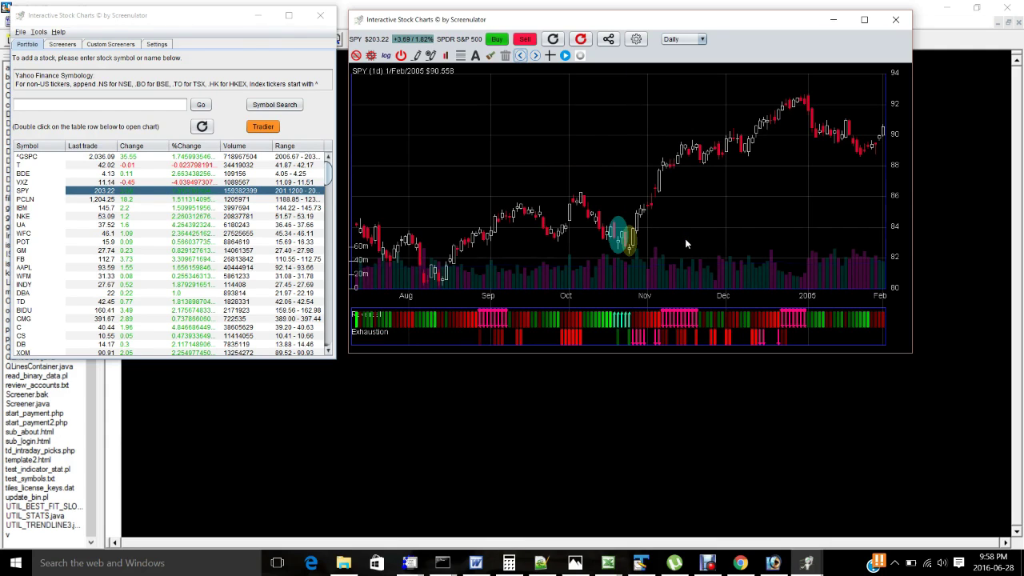
- Reopen the candlestick pattern scan settings for the SPY chart
left_click(623, 316)
left_click(445, 56)
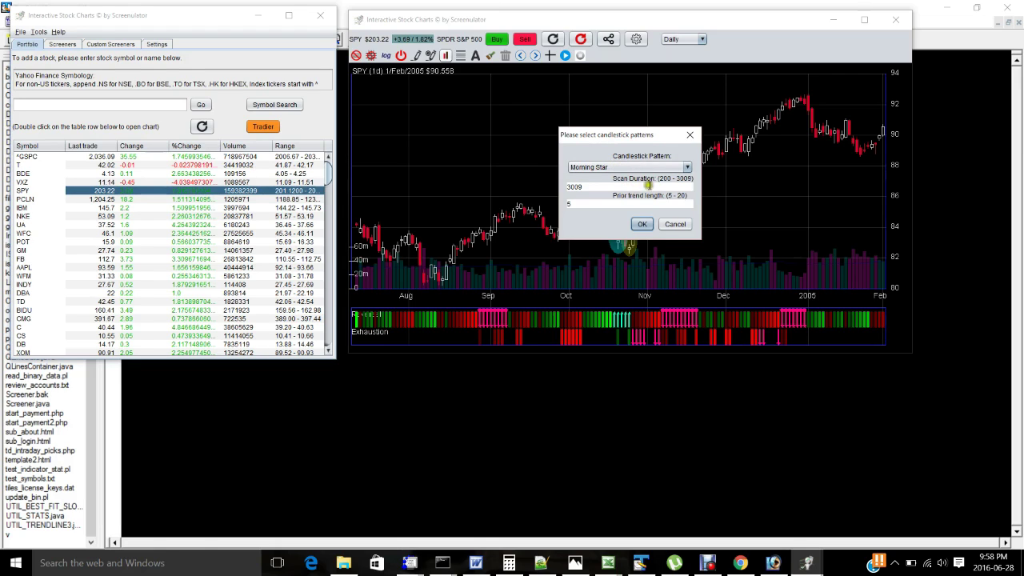
left_click(682, 184)
left_click(885, 129)
left_click(883, 130)
left_click(884, 130)
left_click(773, 292)
left_click_drag(773, 292, 809, 296)
left_click(467, 166)
- Scan the SPY chart for the Bullish Piercing Lines pattern and dismiss the match message
left_click(591, 166)
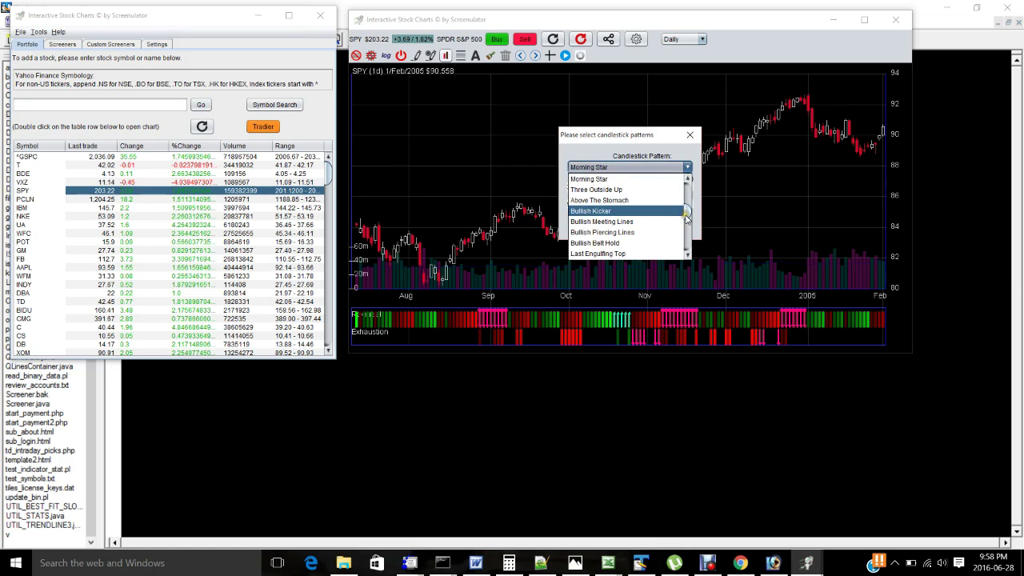
left_click(643, 243)
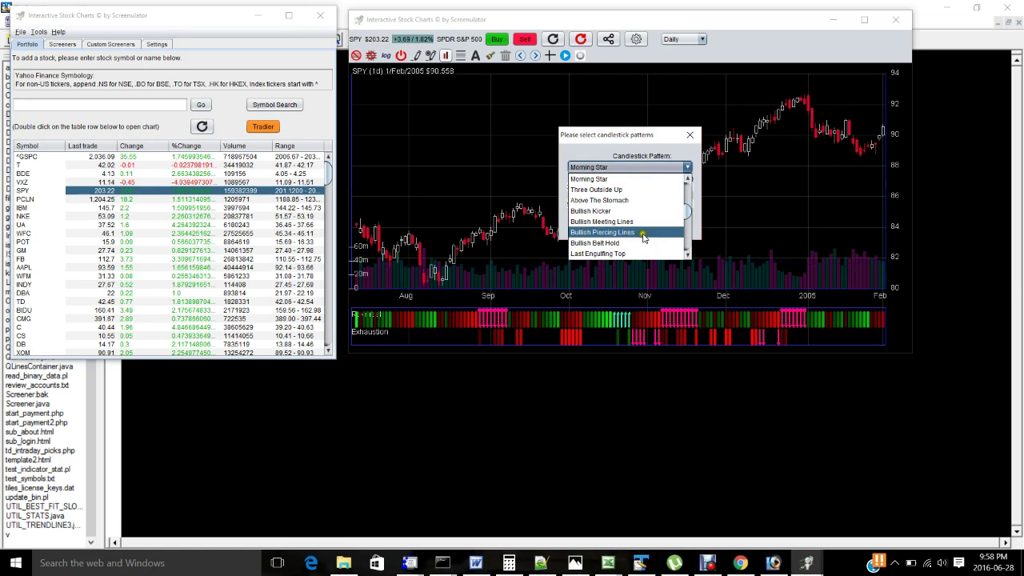
left_click(644, 233)
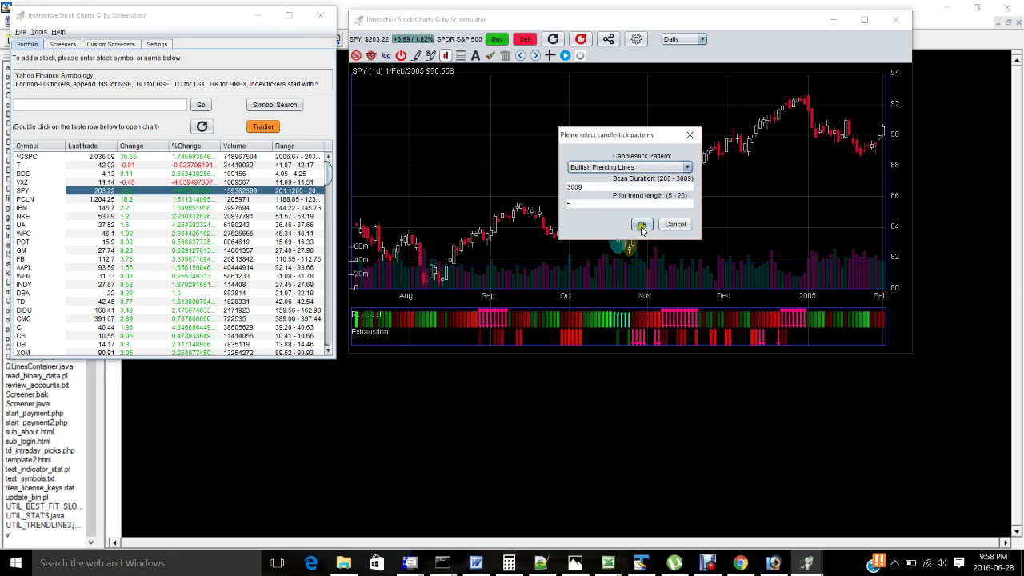
left_click(642, 224)
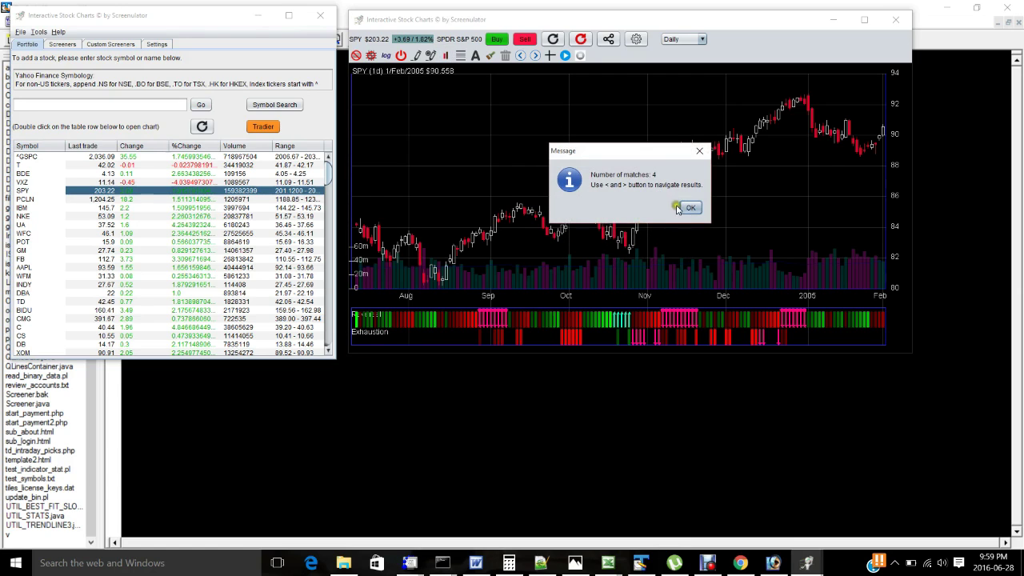
left_click(691, 209)
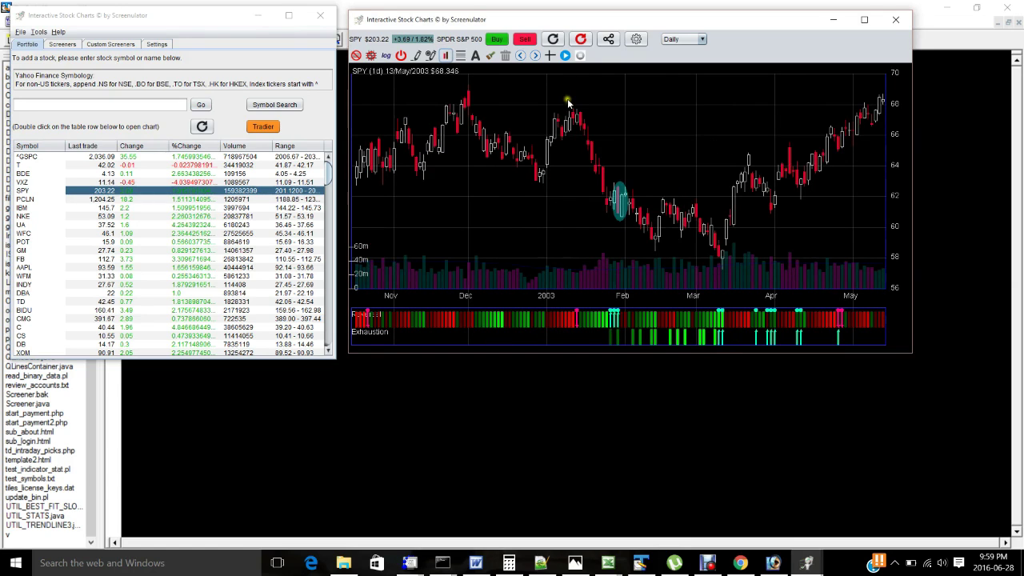
- Step back through the Bullish Piercing Lines matches, and refresh the chart to return to the latest SPY data
left_click(521, 56)
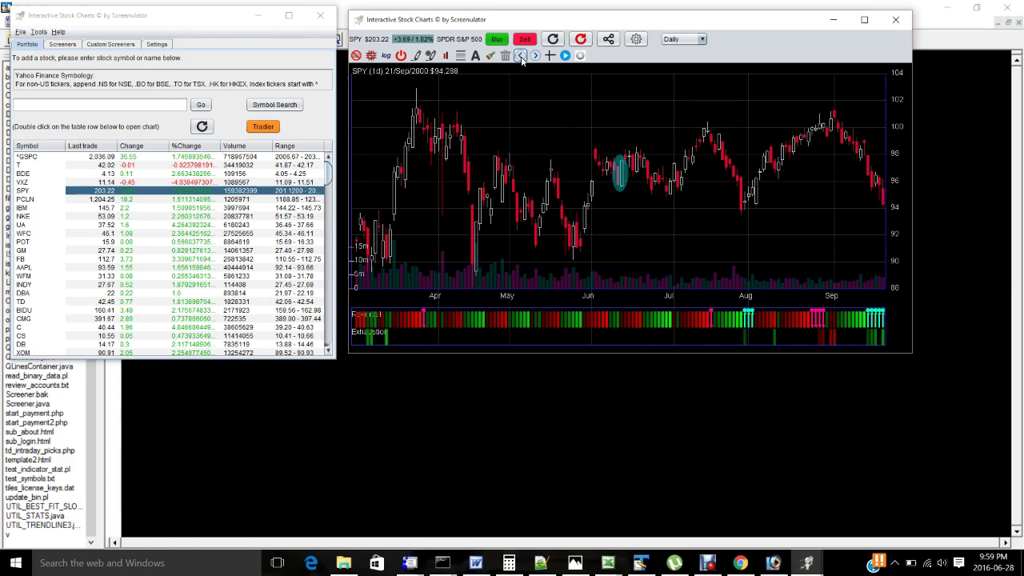
left_click(520, 57)
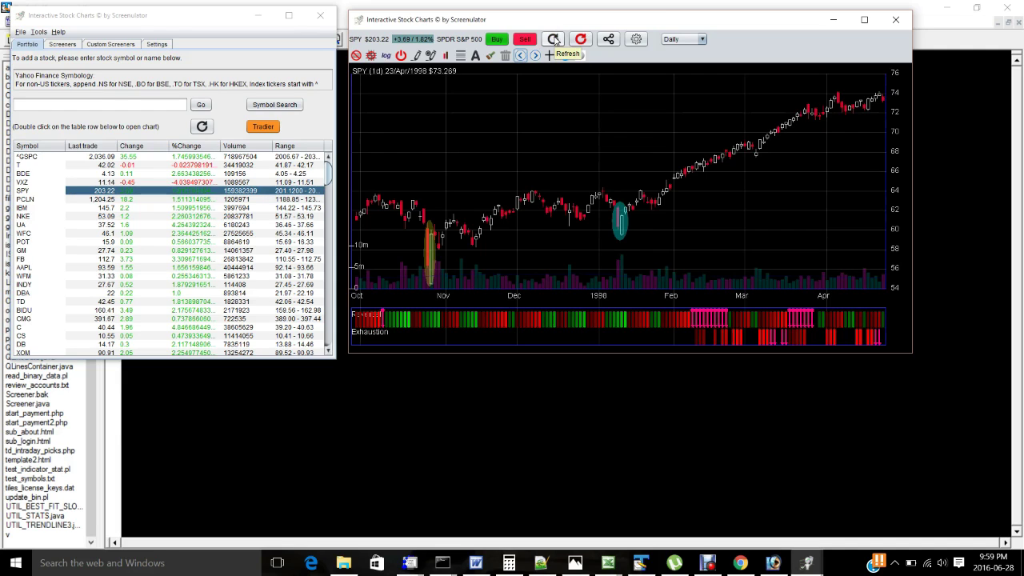
left_click(553, 40)
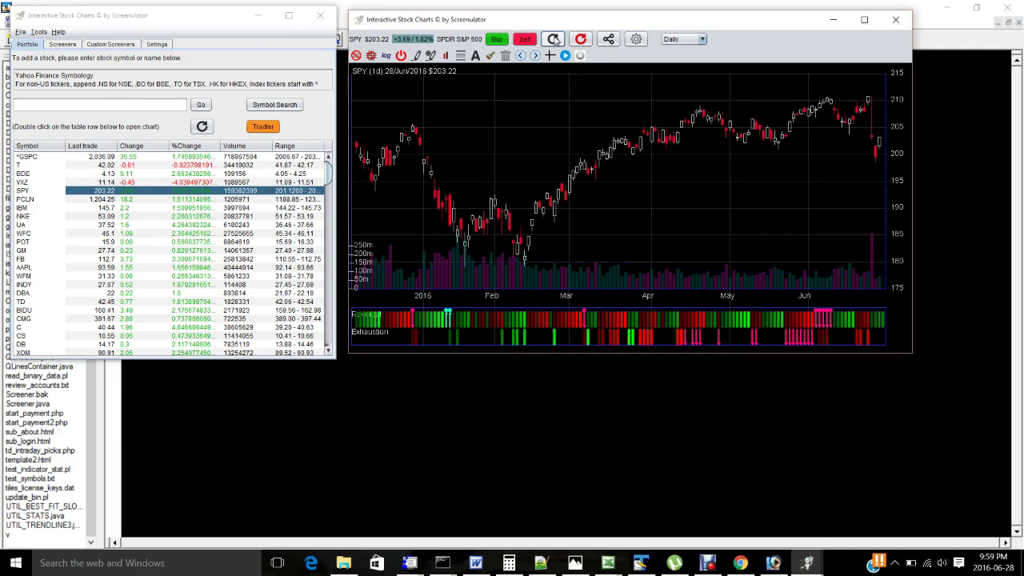
- Scan the refreshed SPY chart for the Doji candlestick pattern and dismiss the match message
left_click(446, 55)
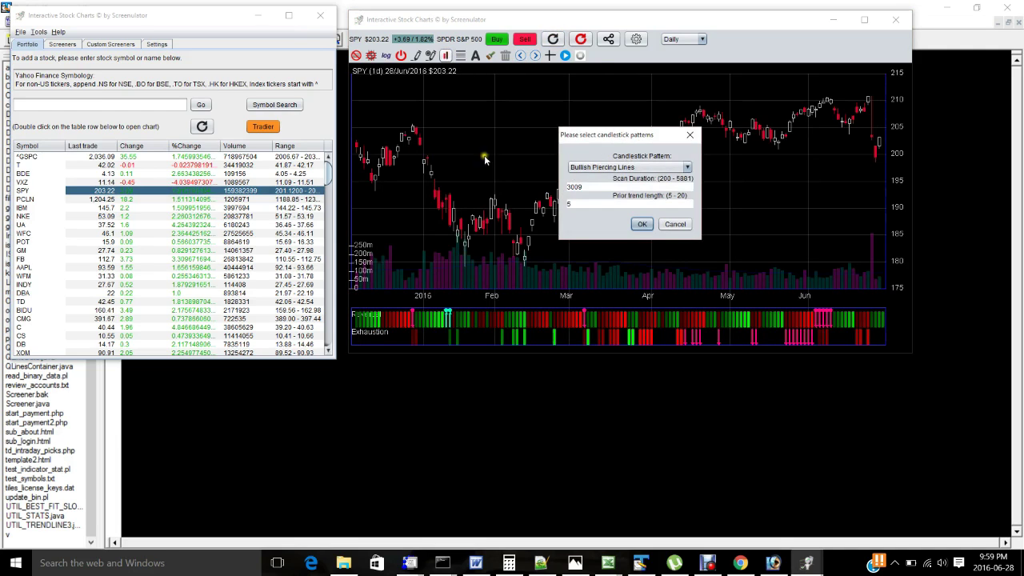
left_click(677, 170)
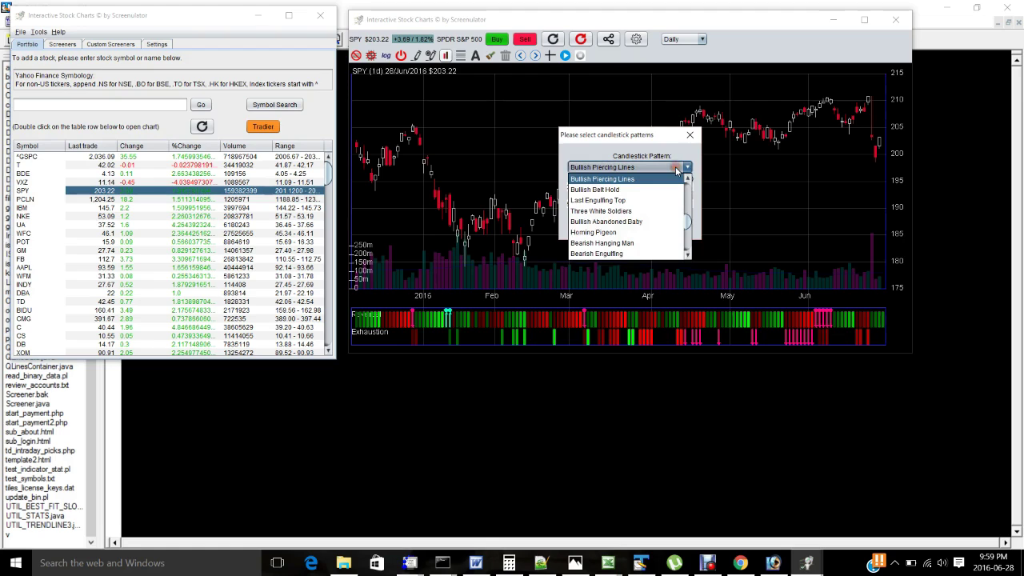
left_click(691, 193)
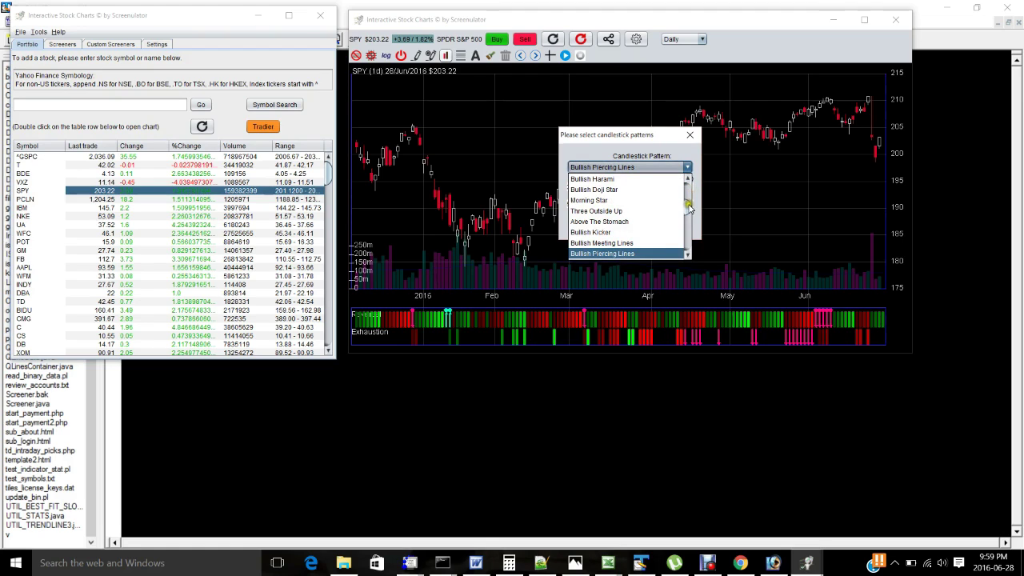
left_click(689, 192)
left_click(689, 192)
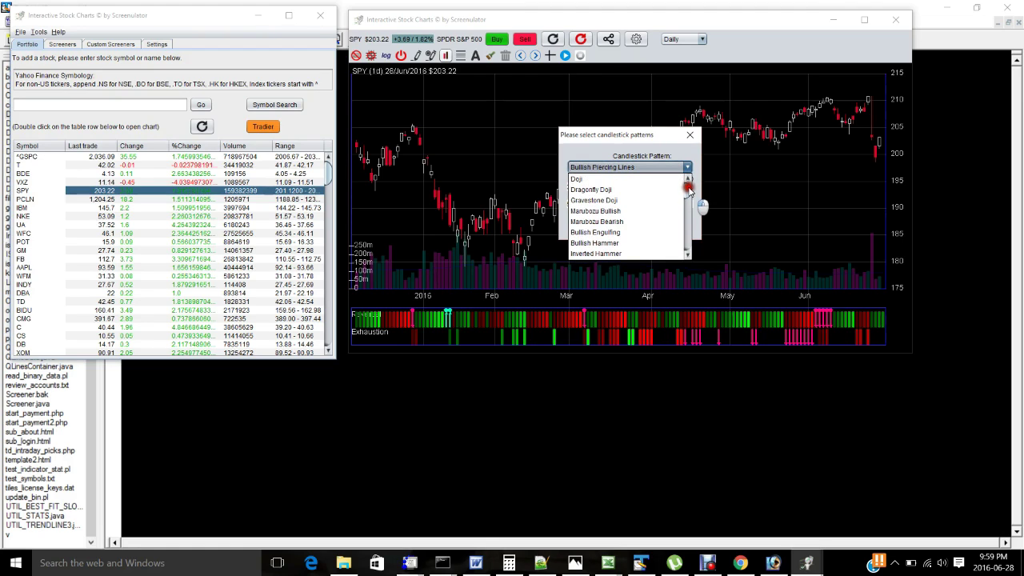
left_click(667, 179)
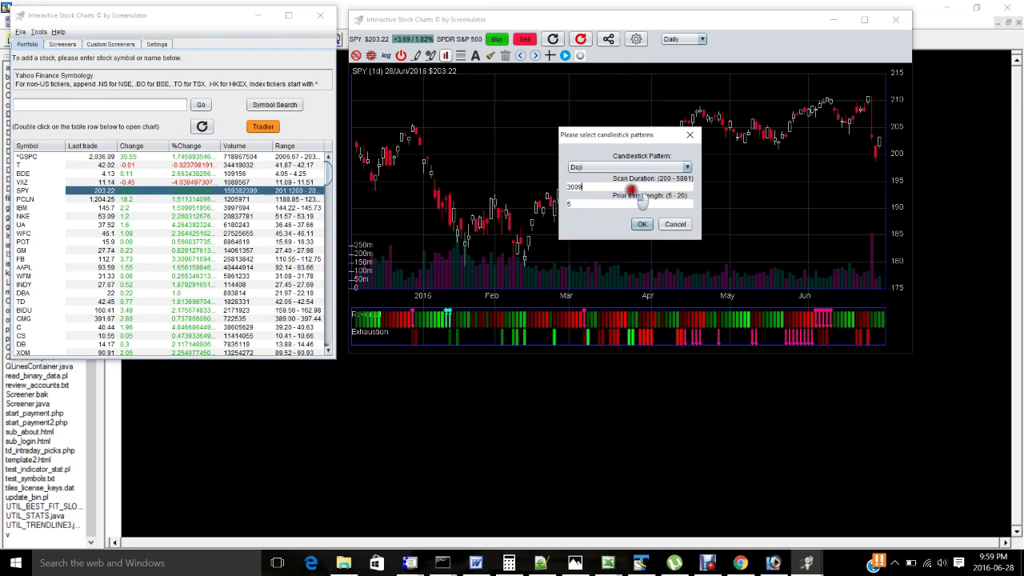
left_click(635, 224)
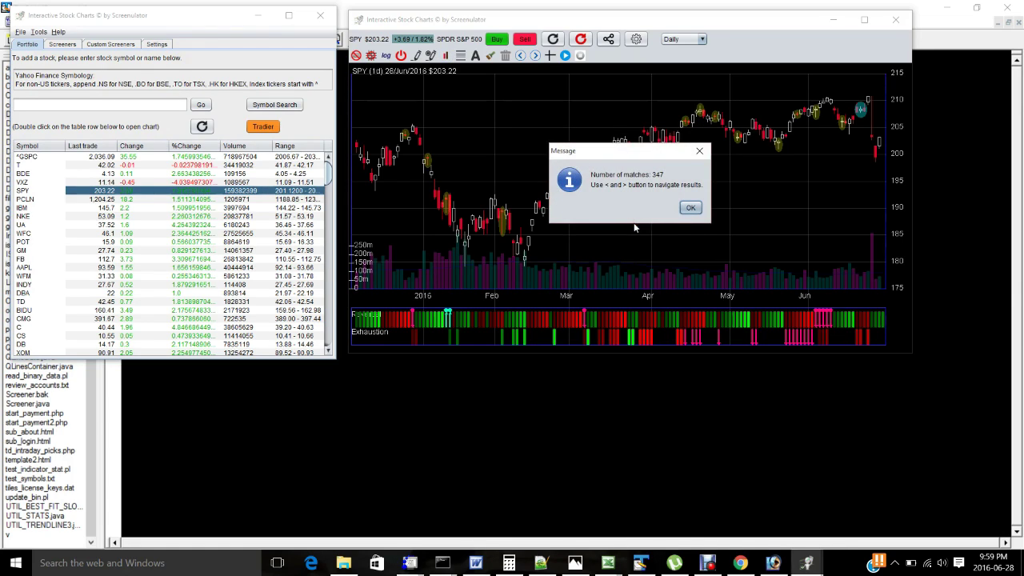
left_click(696, 207)
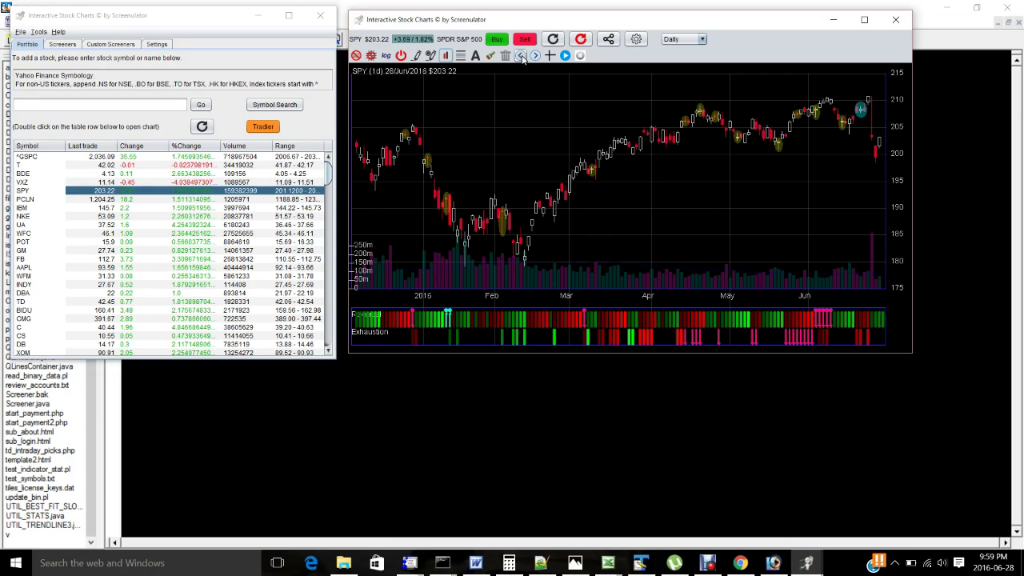
- Step back through the Doji matches highlighted on the SPY chart
mouse_move(408, 140)
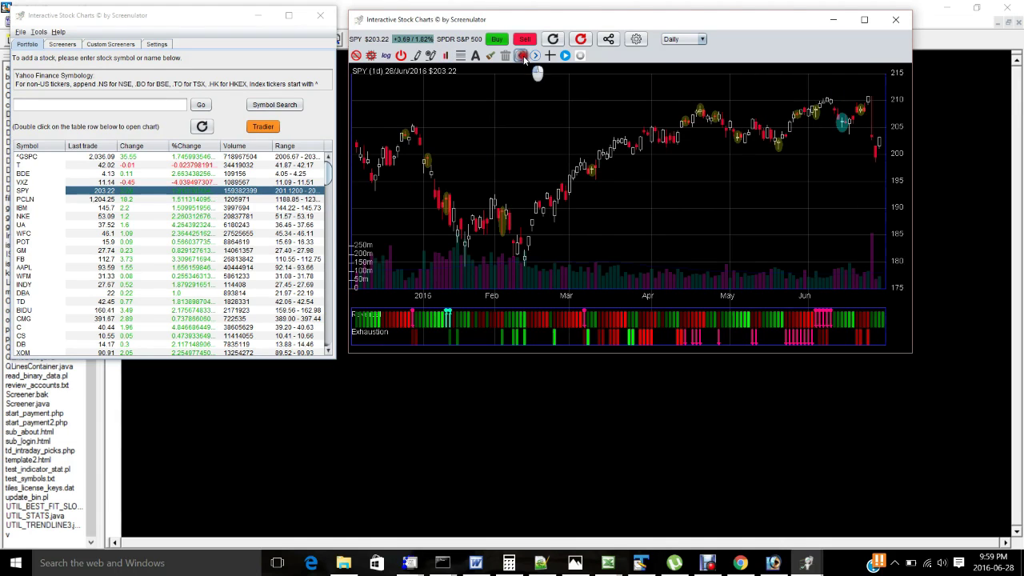
left_click(521, 56)
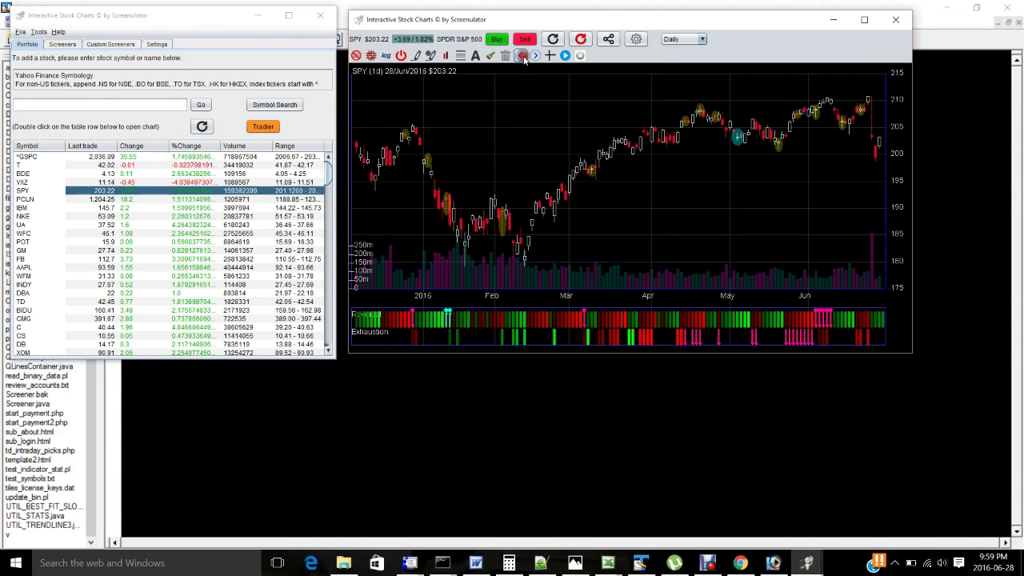